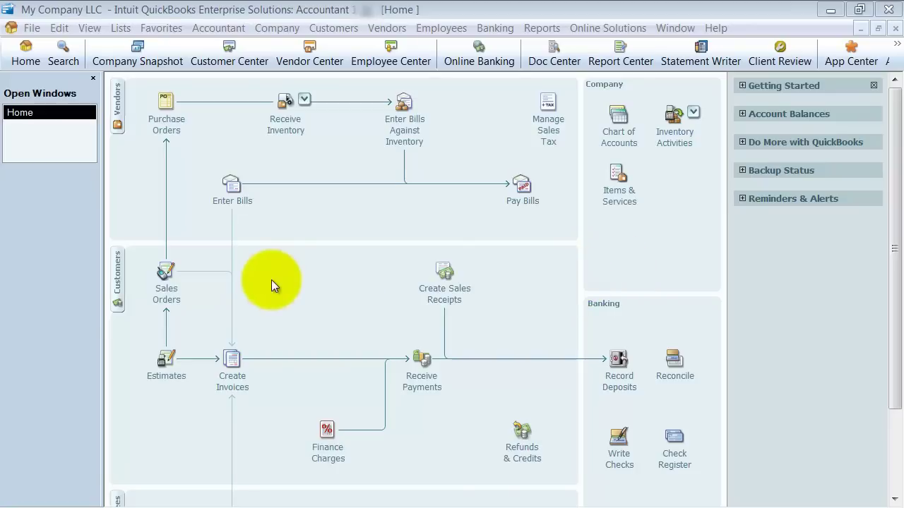
Step: Open the Collections Center from the Customer Center to list customers with overdue invoices
{"action": "left_click", "coordinate": [231, 56]}
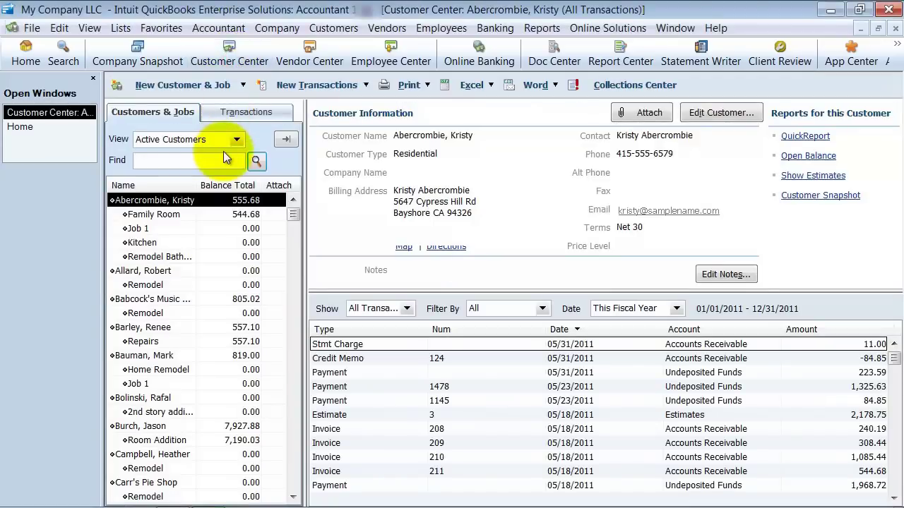
{"action": "mouse_move", "coordinate": [142, 360]}
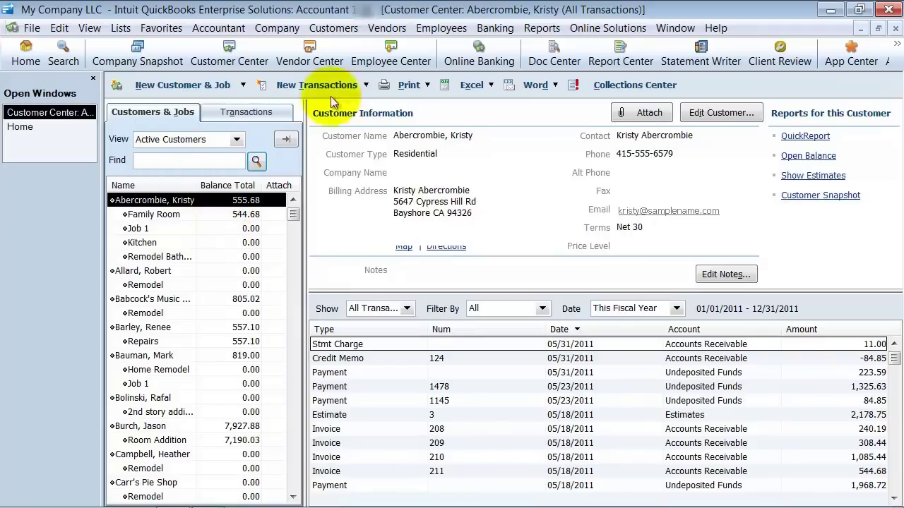
{"action": "left_click", "coordinate": [659, 85]}
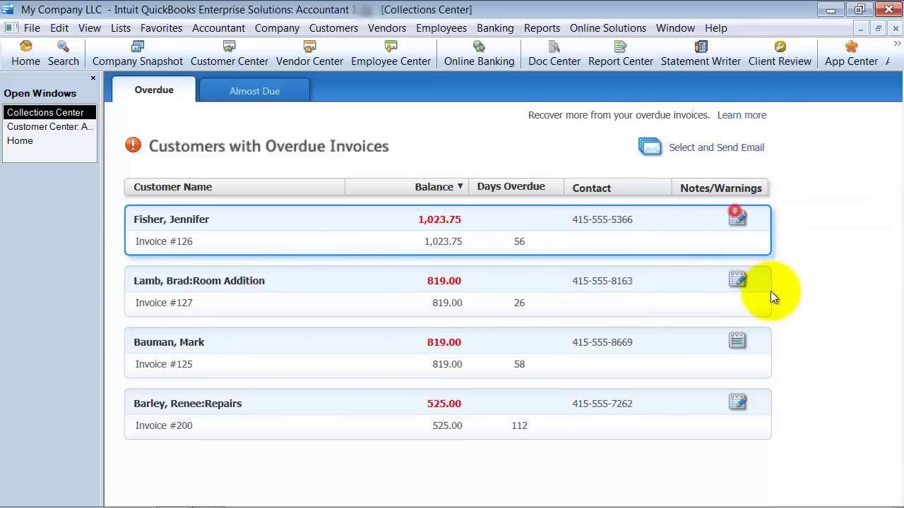
Step: Add and save the collection note "Left VM/ EM" for the overdue customer with the 1,023.75 balance
{"action": "left_click", "coordinate": [735, 216]}
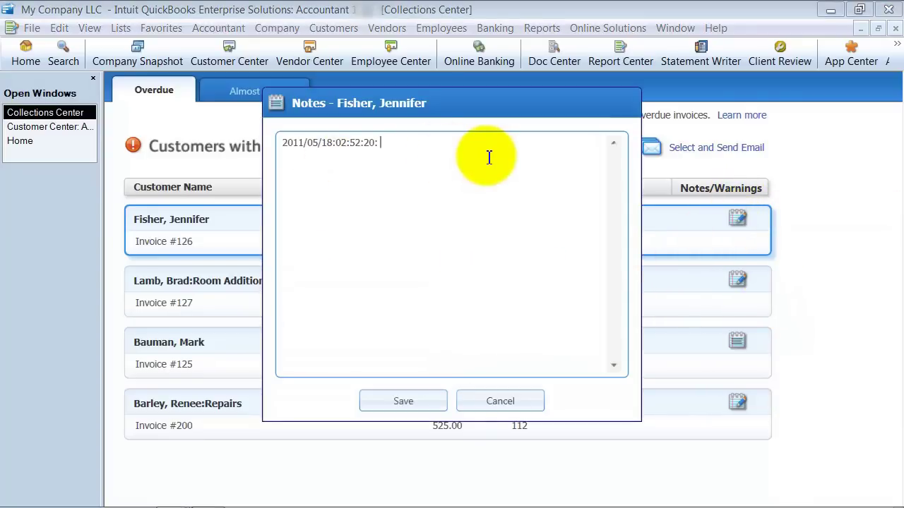
{"action": "type", "text": "Left VM/ EM"}
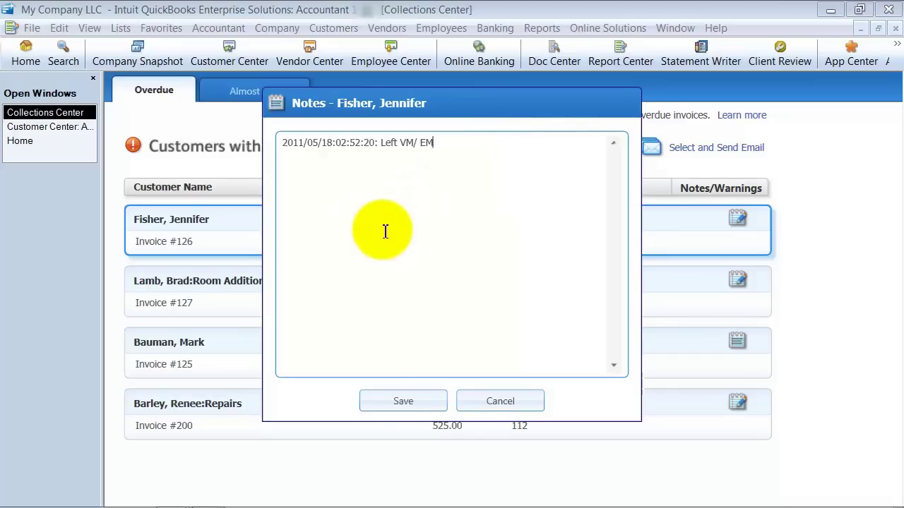
{"action": "left_click", "coordinate": [403, 401]}
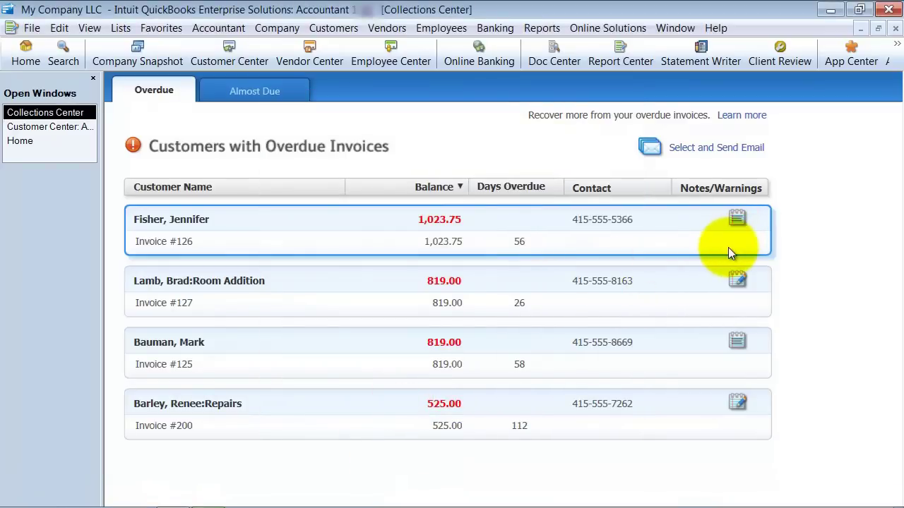
Step: Add and save a second note for the same customer, recording that she said she sent a check #1148
{"action": "left_click", "coordinate": [737, 221]}
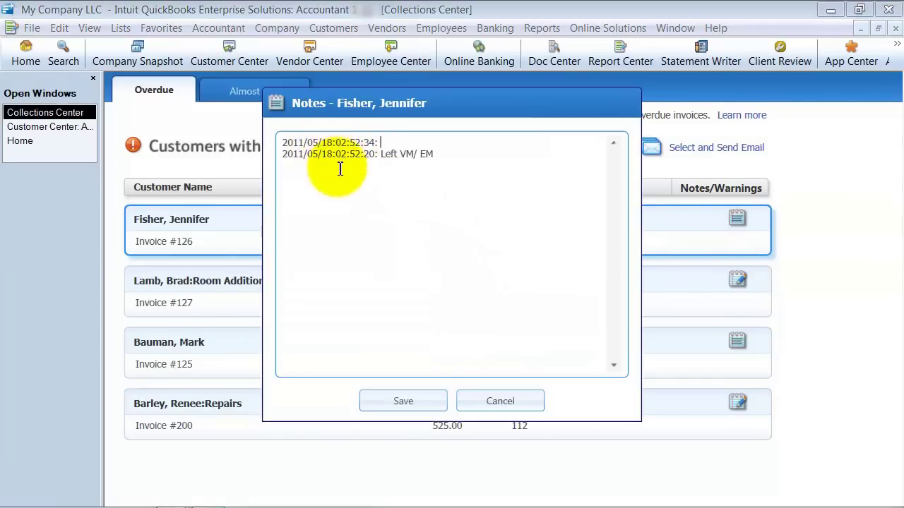
{"action": "left_click", "coordinate": [380, 141]}
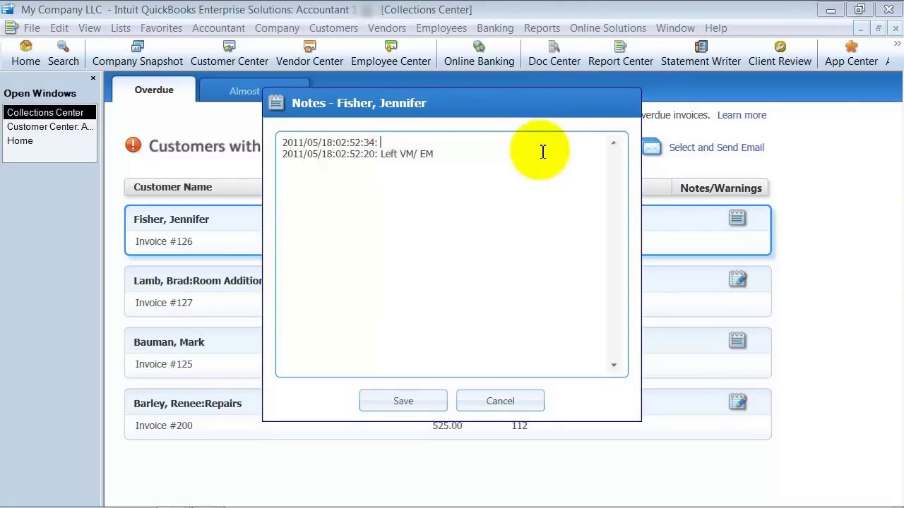
{"action": "type", "text": "Jennifer said she se"}
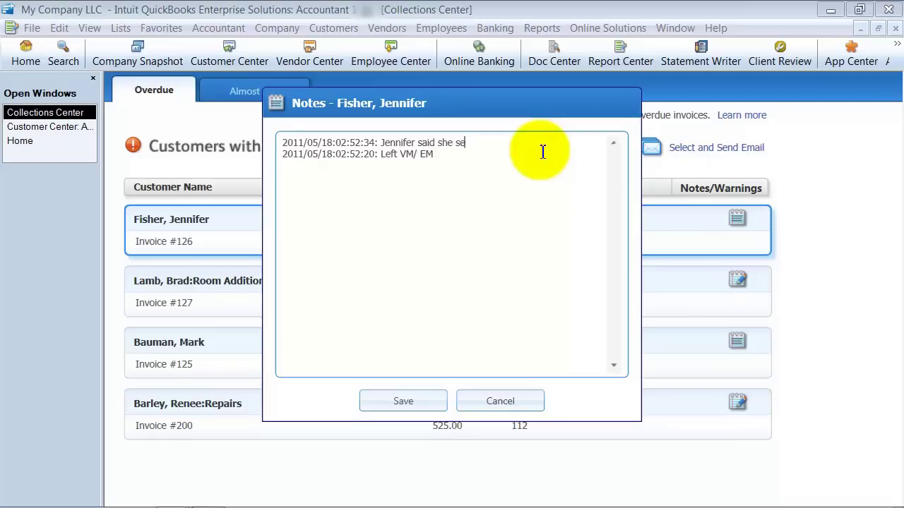
{"action": "type", "text": "nt a check #1148"}
{"action": "left_click", "coordinate": [425, 402]}
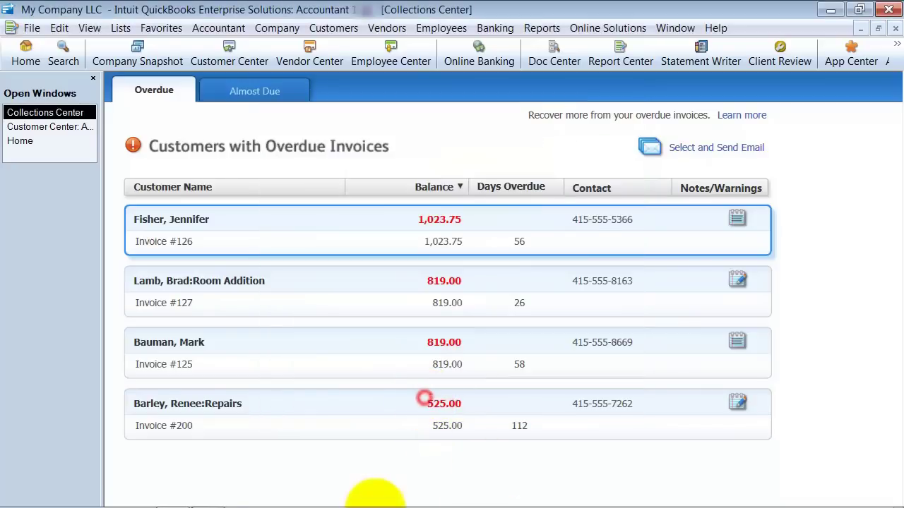
Step: Review the same customer's saved notes in the Collections Center and in her Customer Center record
{"action": "left_click", "coordinate": [744, 221]}
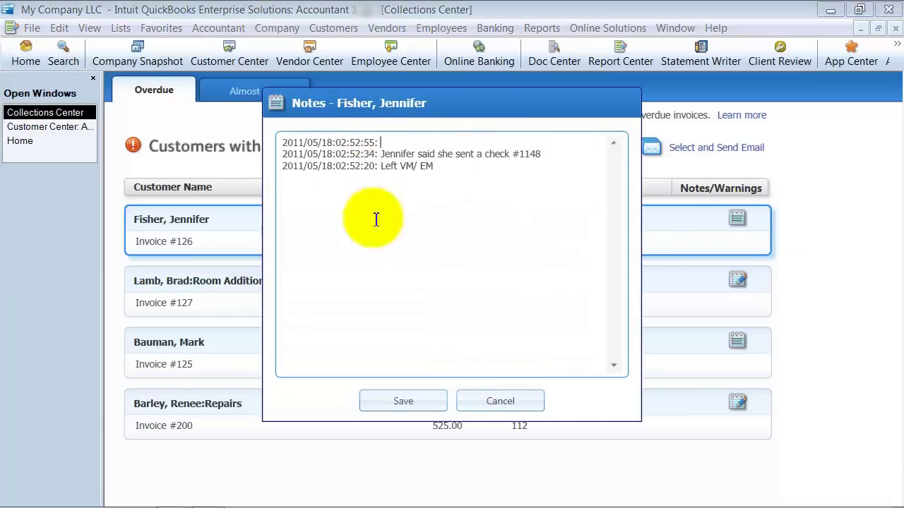
{"action": "left_click", "coordinate": [501, 401]}
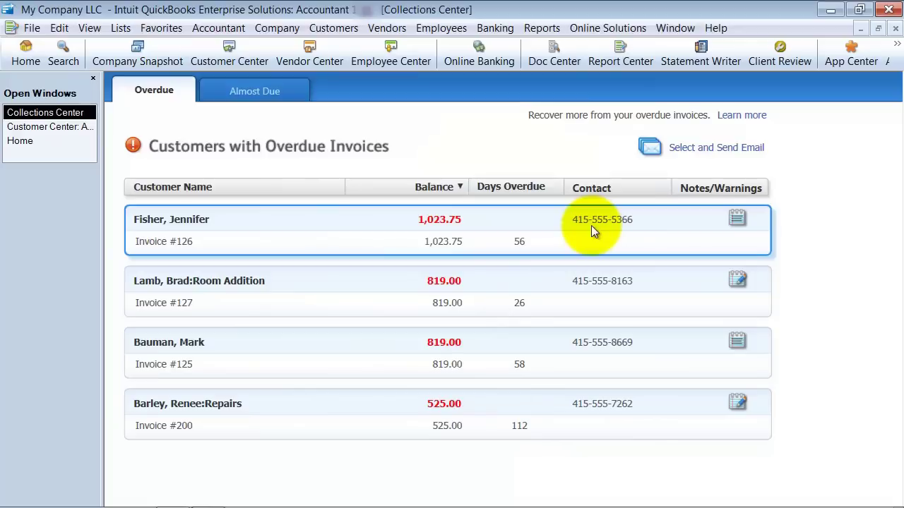
{"action": "left_click", "coordinate": [61, 127]}
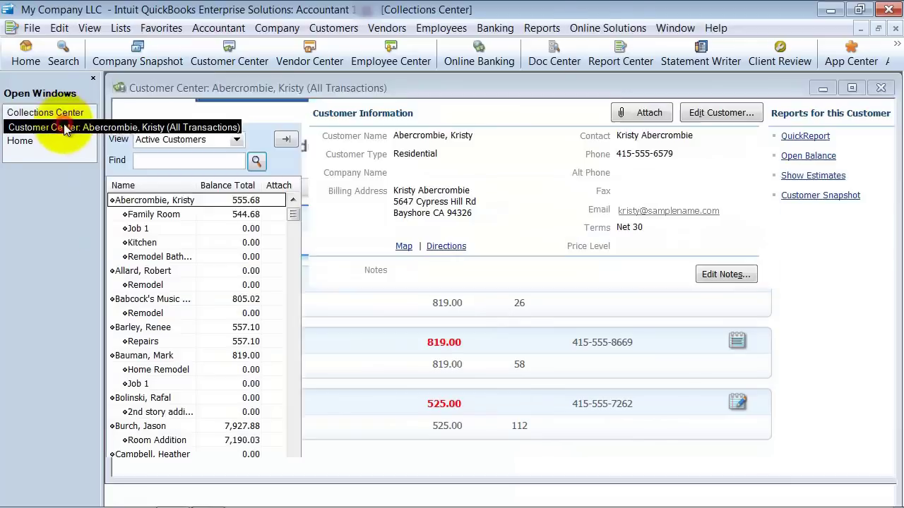
{"action": "scroll", "coordinate": [145, 413], "scroll_direction": "down", "scroll_amount": 9}
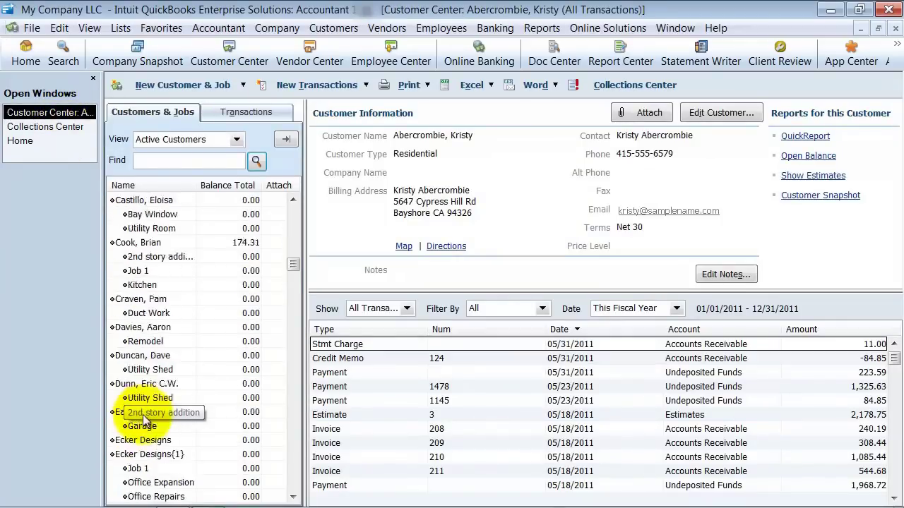
{"action": "left_click", "coordinate": [129, 426]}
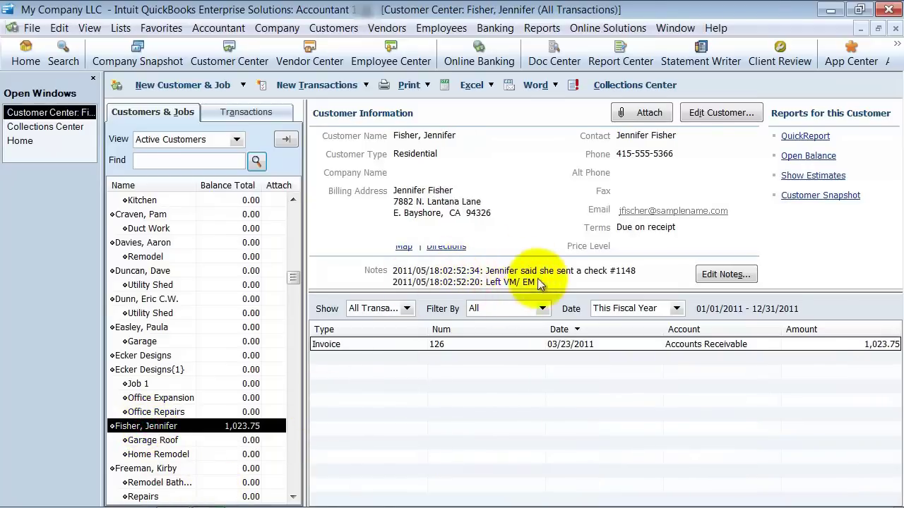
Step: Return to the Collections Center, open the mass email form for overdue customers, and examine its To, Cc and Bcc fields
{"action": "left_click", "coordinate": [40, 126]}
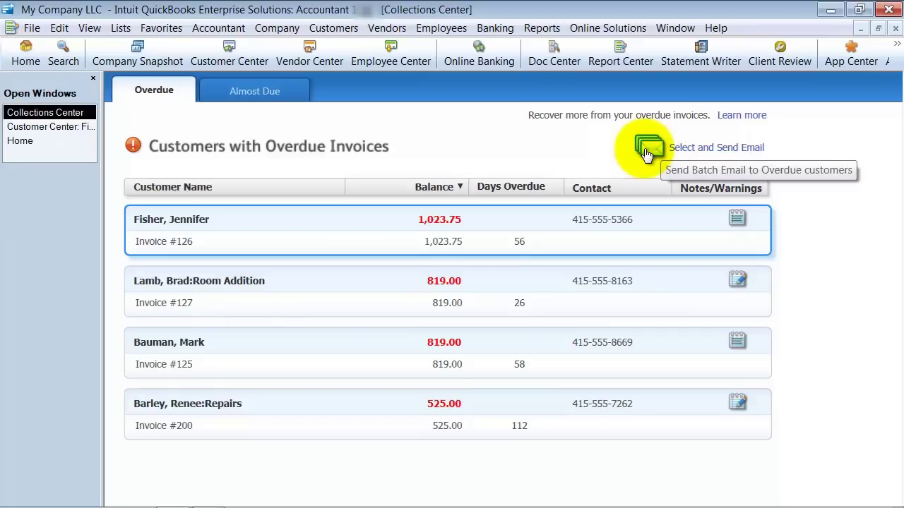
{"action": "left_click", "coordinate": [717, 147]}
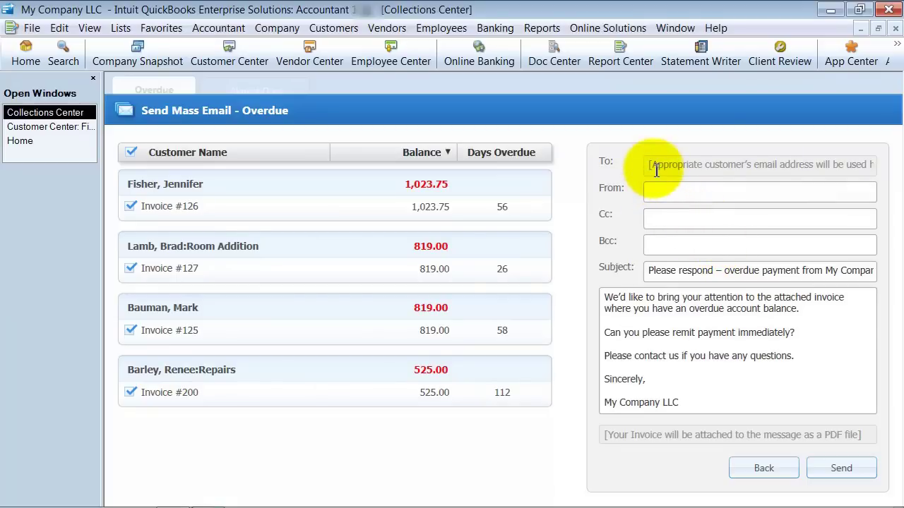
{"action": "left_click_drag", "start_coordinate": [649, 166], "coordinate": [867, 175]}
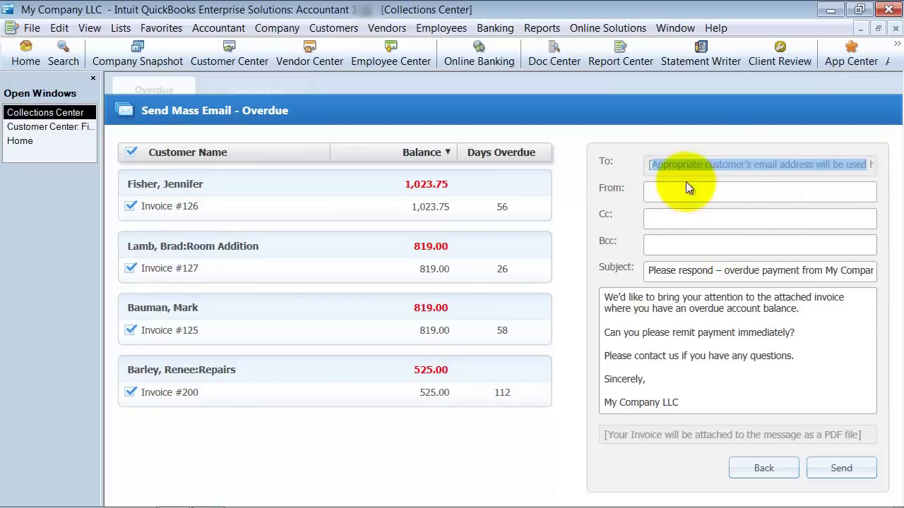
{"action": "left_click", "coordinate": [658, 219]}
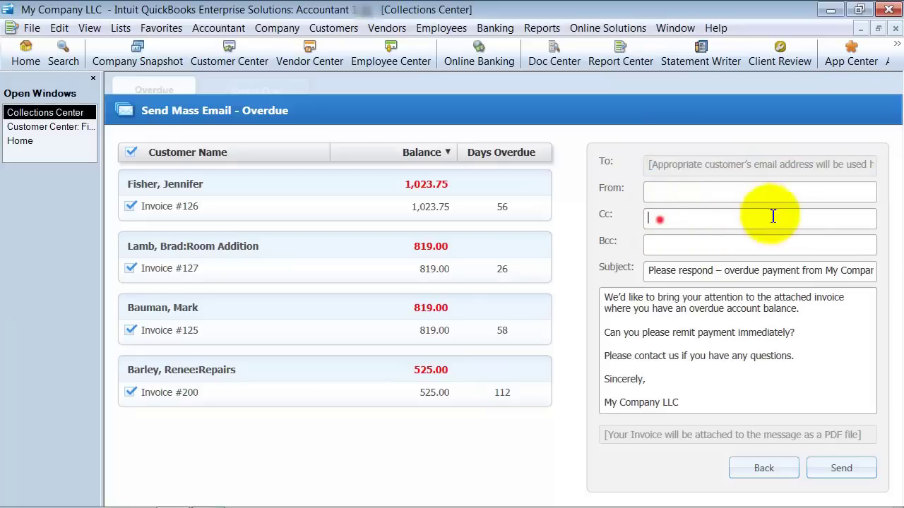
{"action": "left_click", "coordinate": [661, 246]}
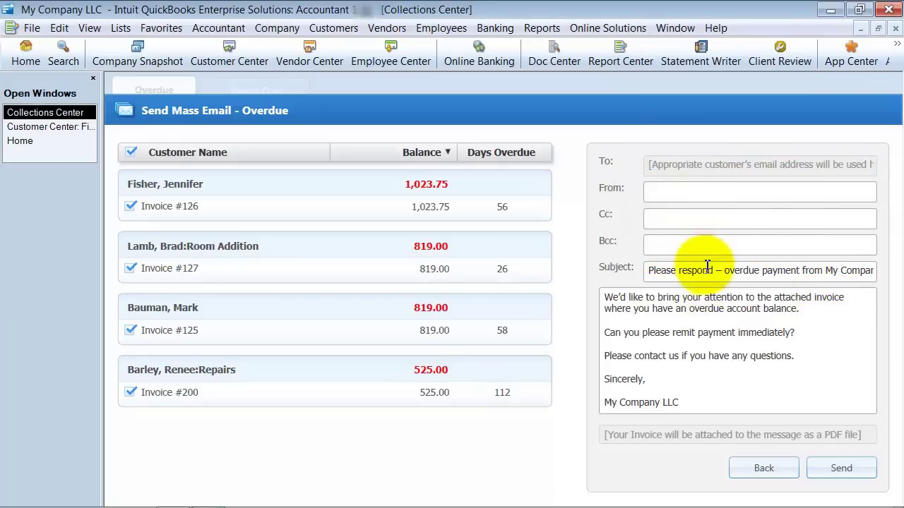
Step: Replace the overdue mass email's subject with "Past Due Invoice - Please Pay Immediately"
{"action": "left_click", "coordinate": [646, 270]}
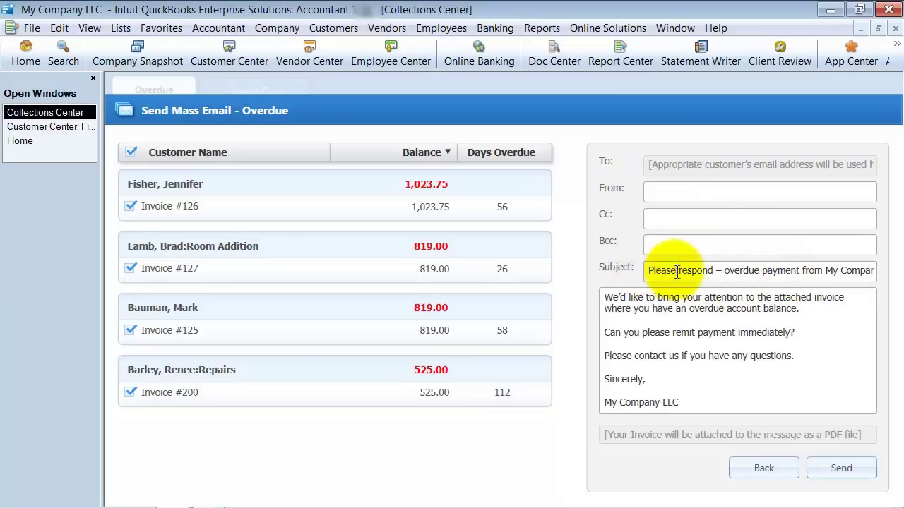
{"action": "left_click_drag", "start_coordinate": [676, 271], "coordinate": [599, 285]}
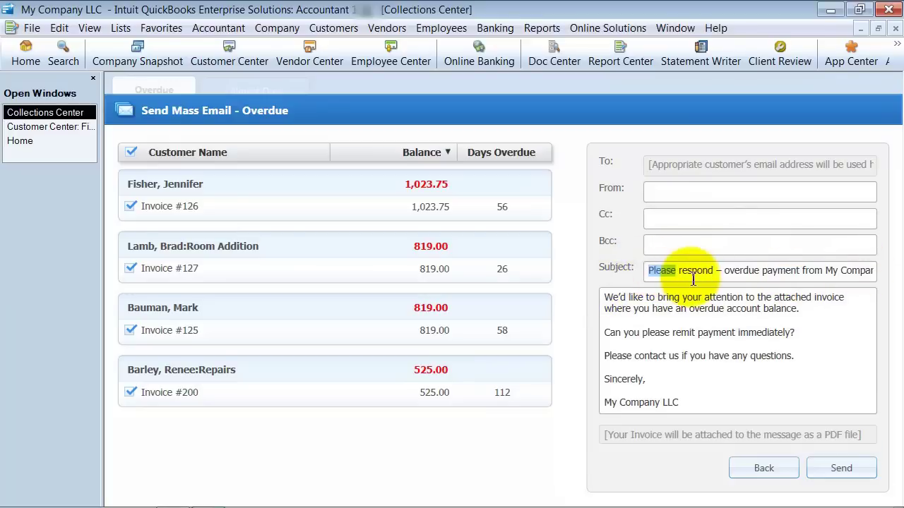
{"action": "left_click_drag", "start_coordinate": [650, 271], "coordinate": [903, 278]}
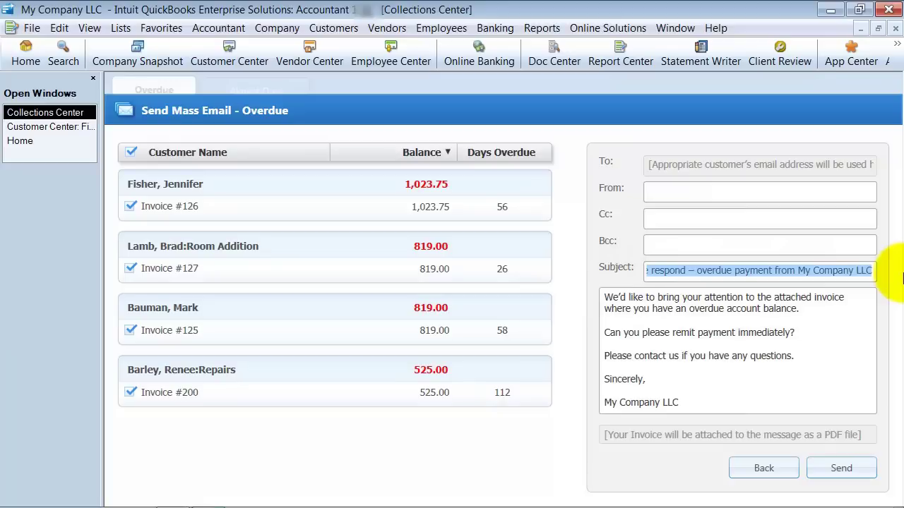
{"action": "type", "text": "Past Die"}
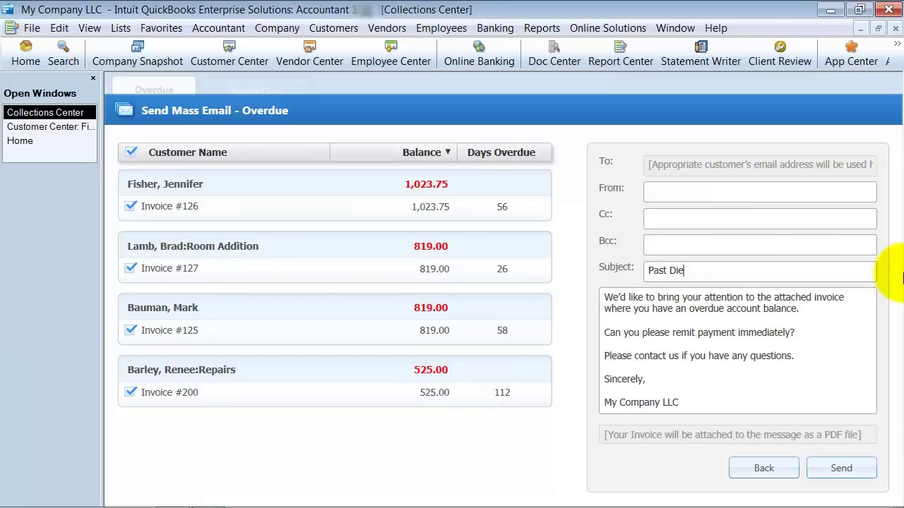
{"action": "key", "text": "BackSpace"}
{"action": "key", "text": "BackSpace"}
{"action": "type", "text": "ue Invoice - Please"}
{"action": "type", "text": "Pay"}
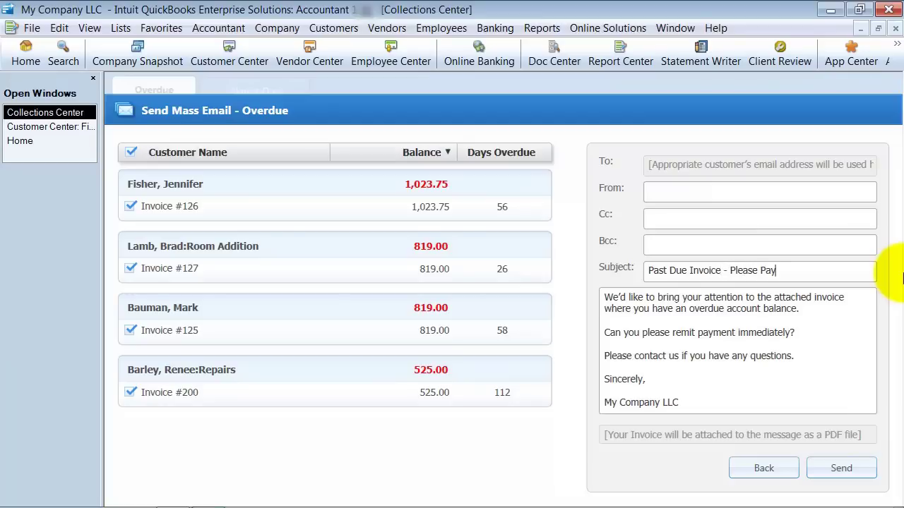
{"action": "type", "text": " Immediately"}
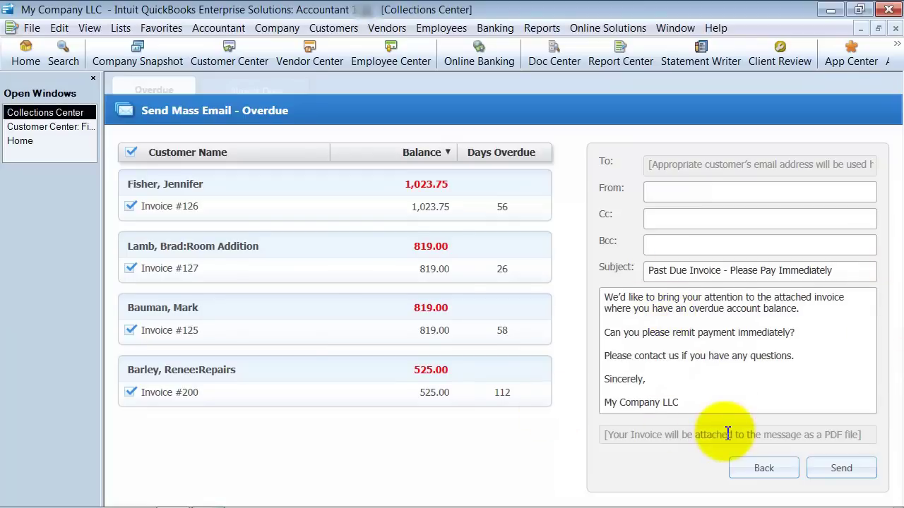
Step: Leave the mass email form without sending and view the customers with almost due invoices
{"action": "left_click_drag", "start_coordinate": [629, 321], "coordinate": [694, 333]}
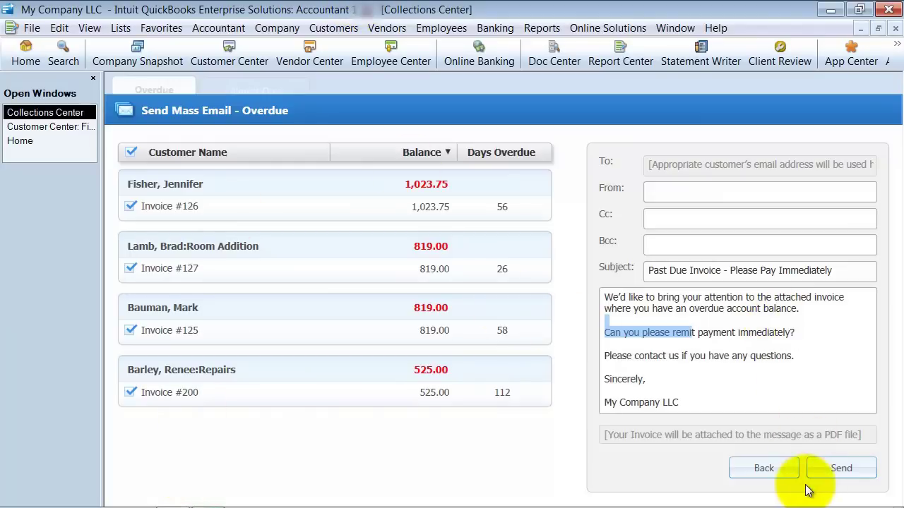
{"action": "left_click", "coordinate": [771, 468]}
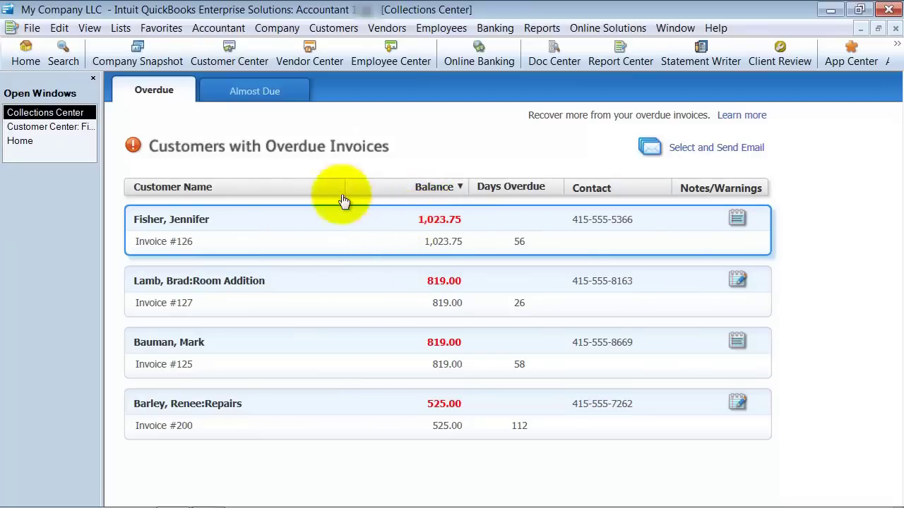
{"action": "left_click", "coordinate": [258, 92]}
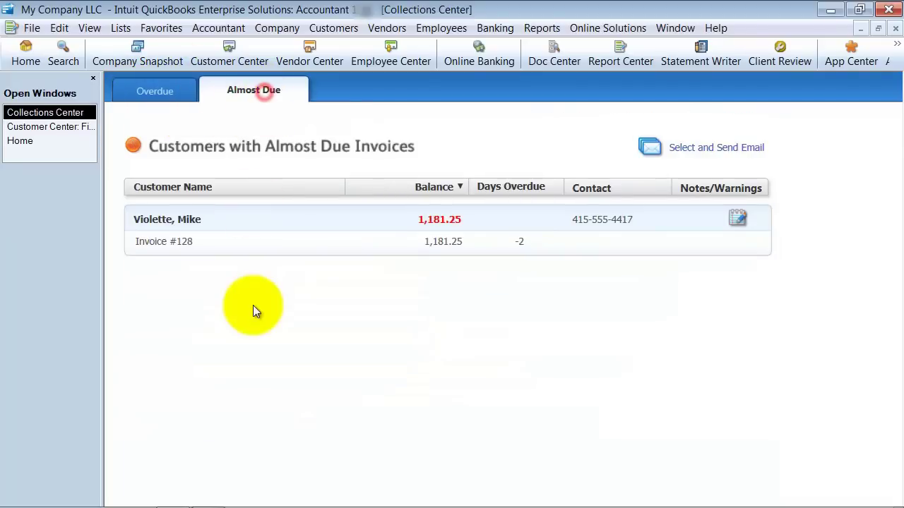